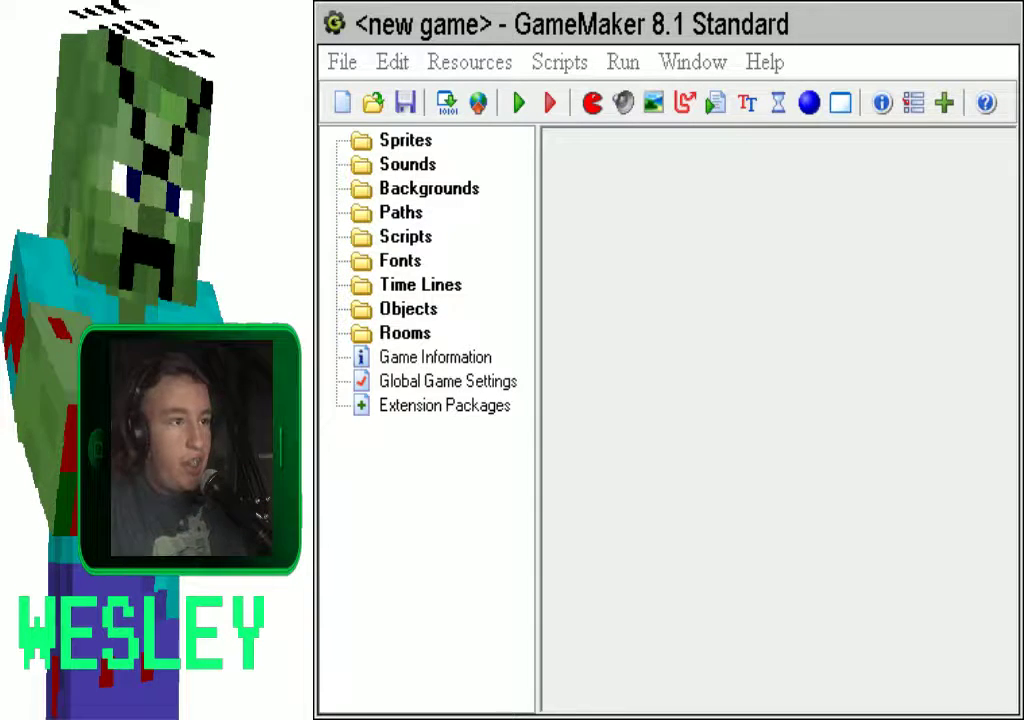
Review the external WAV, MIDI and MP3 sound editors configured in the preferences
key("alt+Tab")
left_click(342, 62)
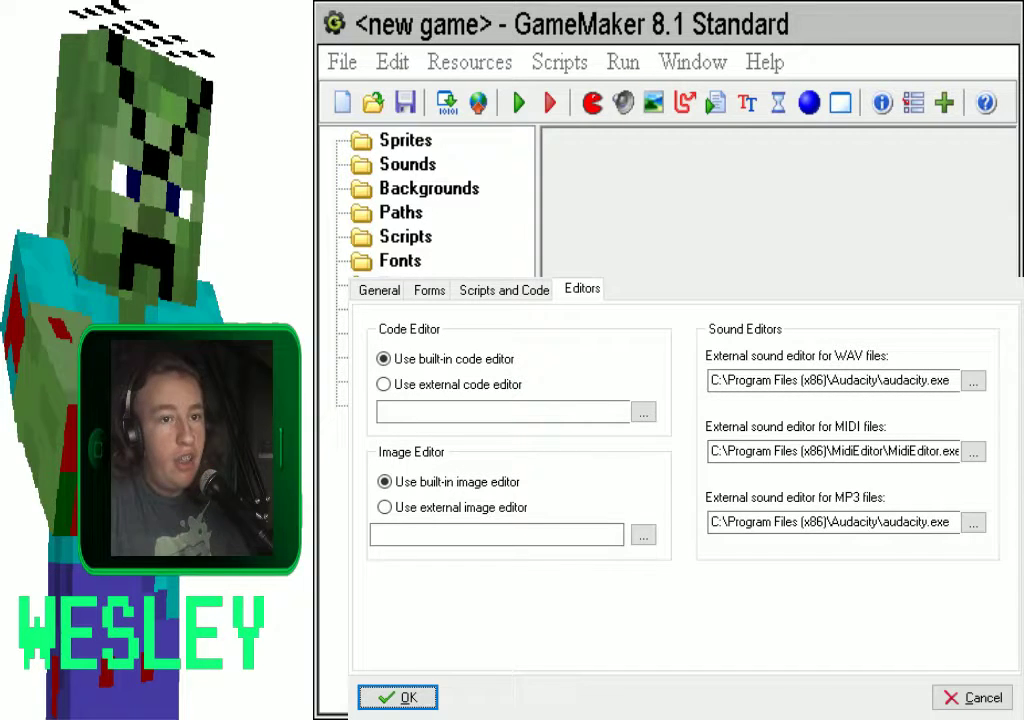
left_click(973, 381)
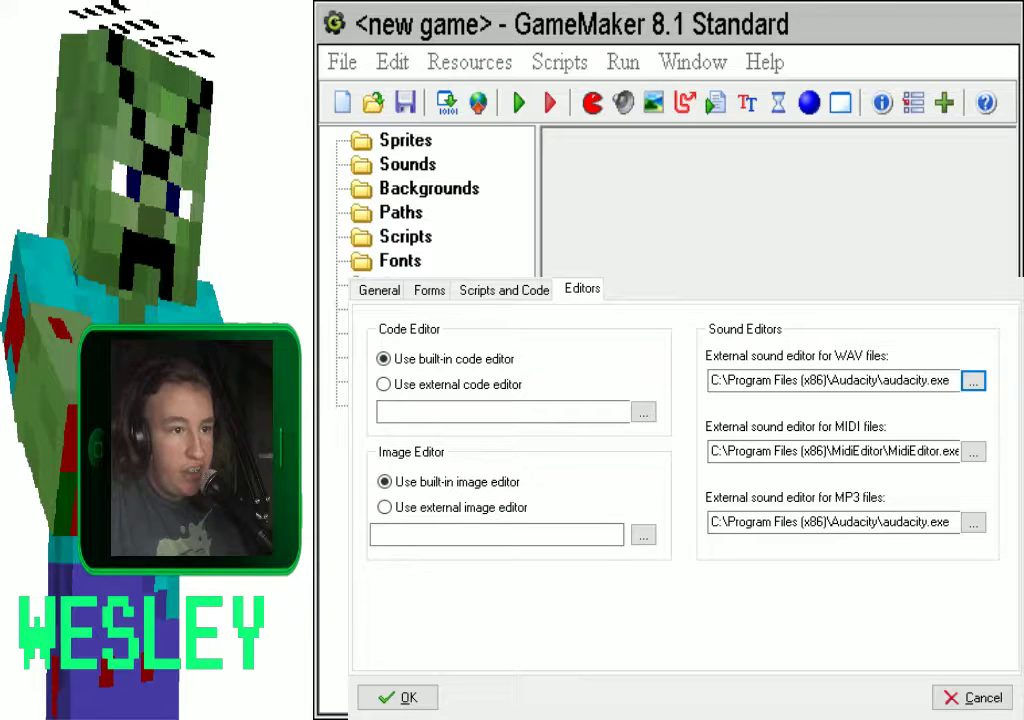
left_click(397, 698)
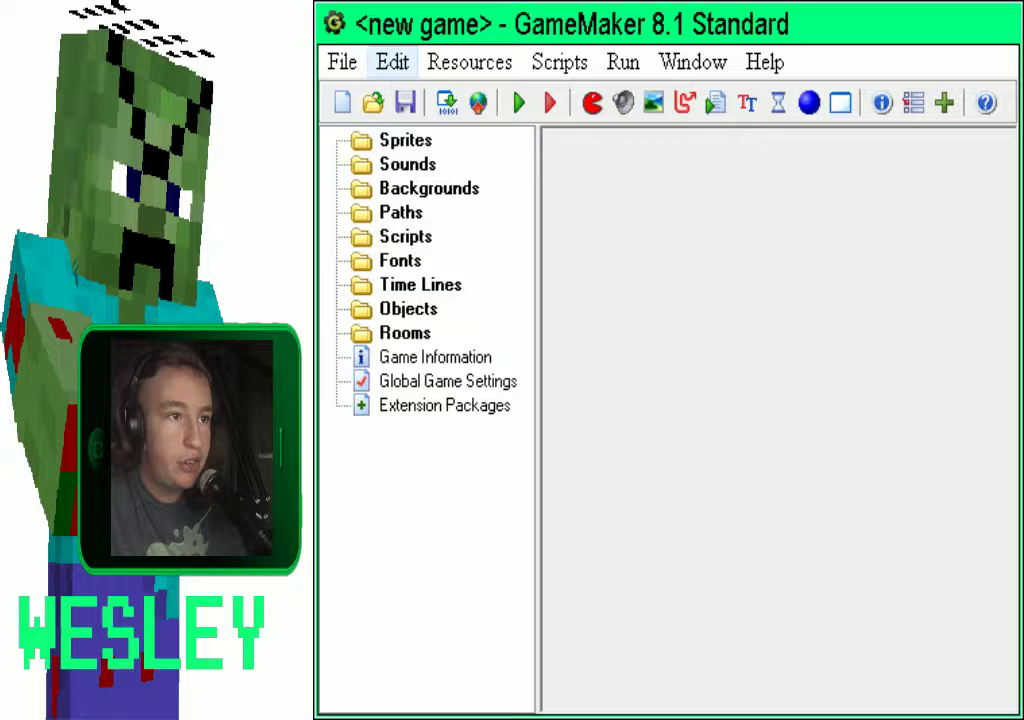
Create a new sound resource and load an MP3 file into it
left_click(624, 102)
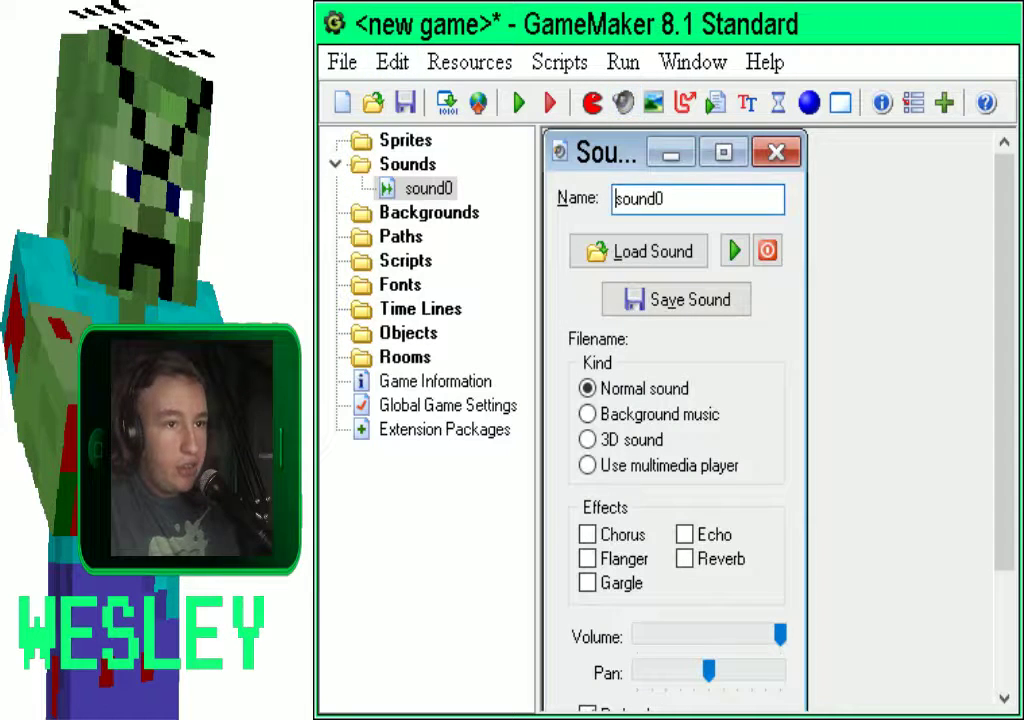
left_click(639, 251)
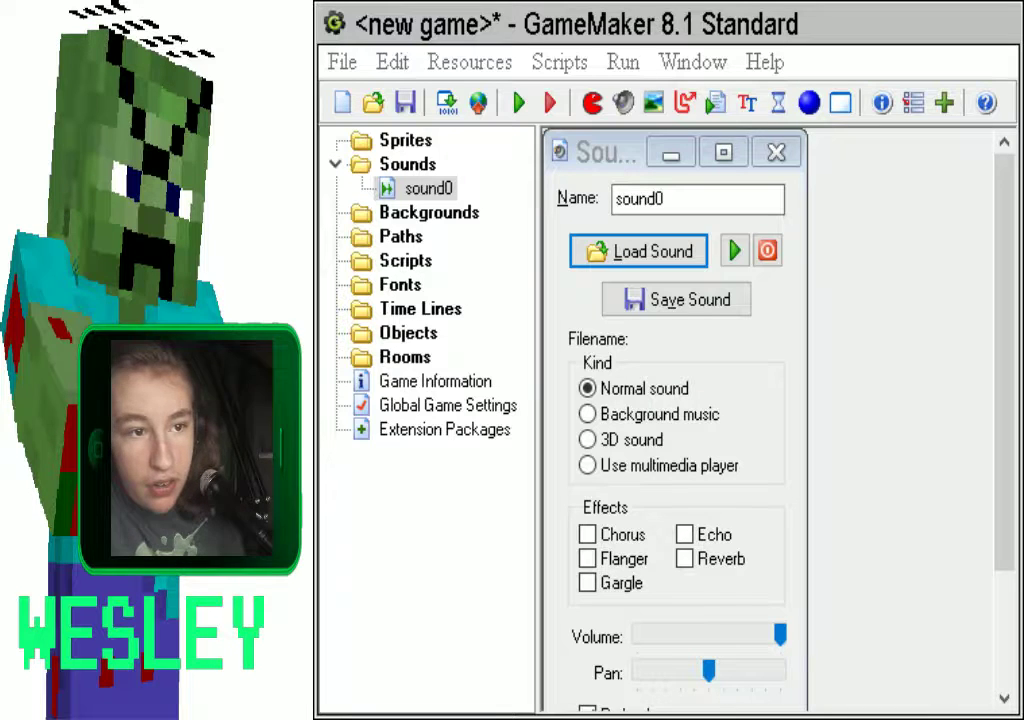
key("Return")
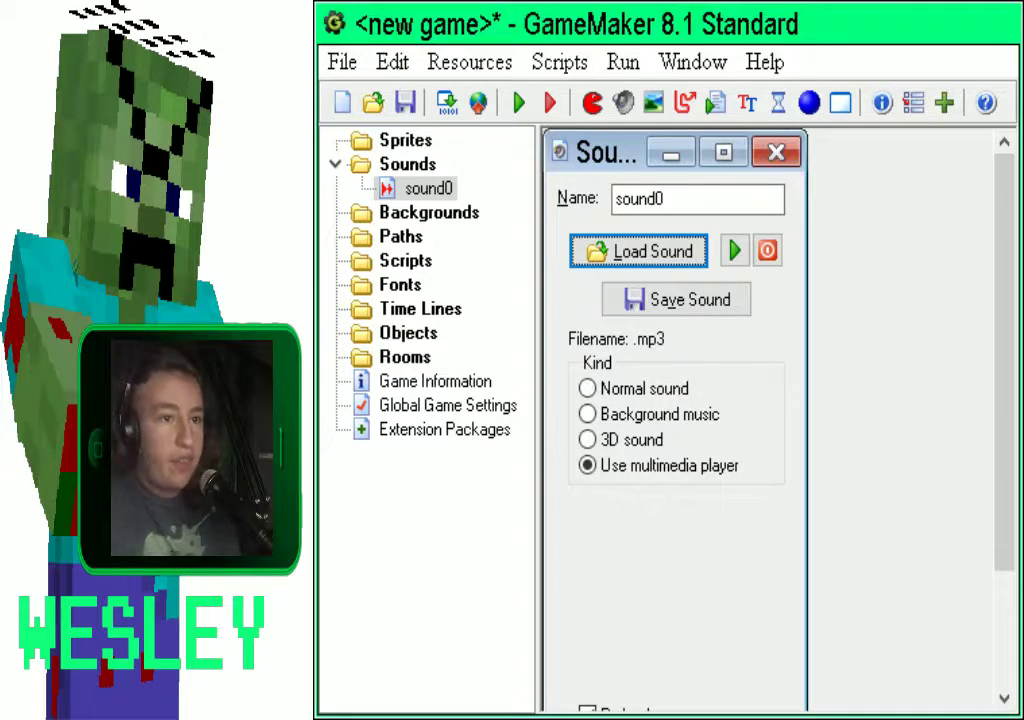
Preview the loaded sound in its properties window and stop the playback
left_click_drag(605, 152, 629, 172)
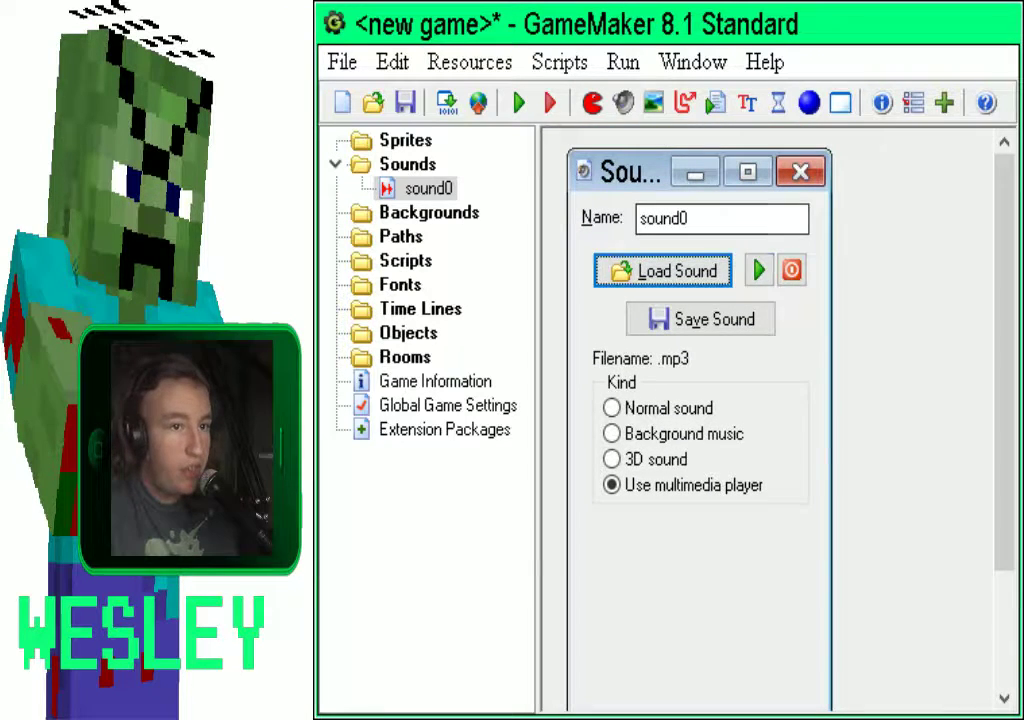
left_click(759, 270)
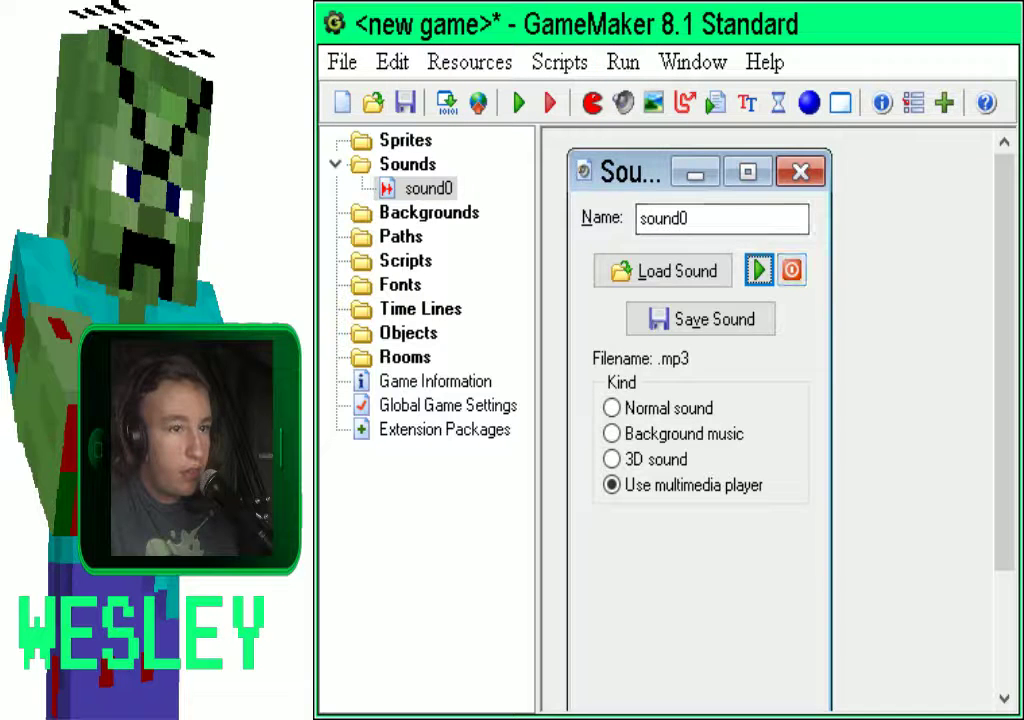
left_click(792, 270)
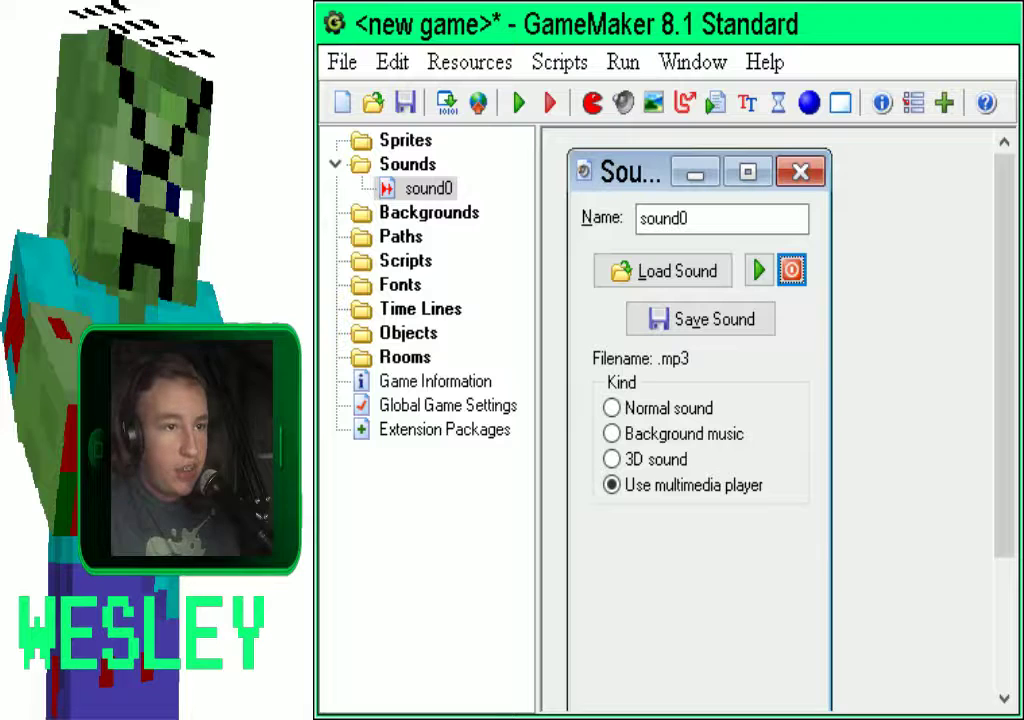
Open the sound in the external editor Audacity and widen the editor window
left_click_drag(630, 172, 751, 182)
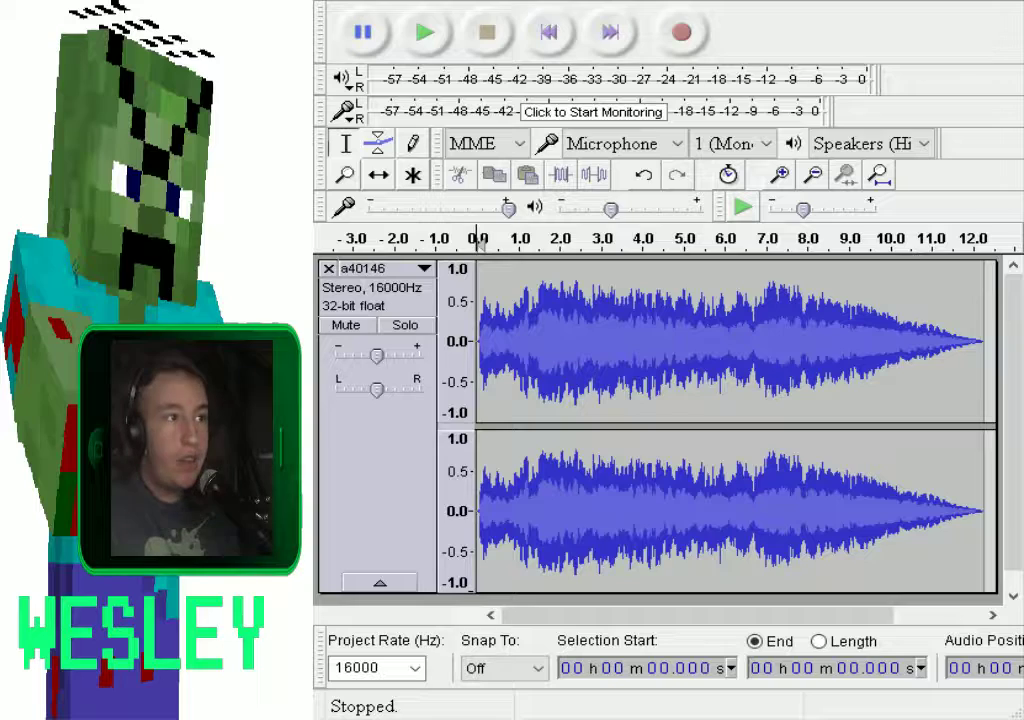
key("alt+Tab")
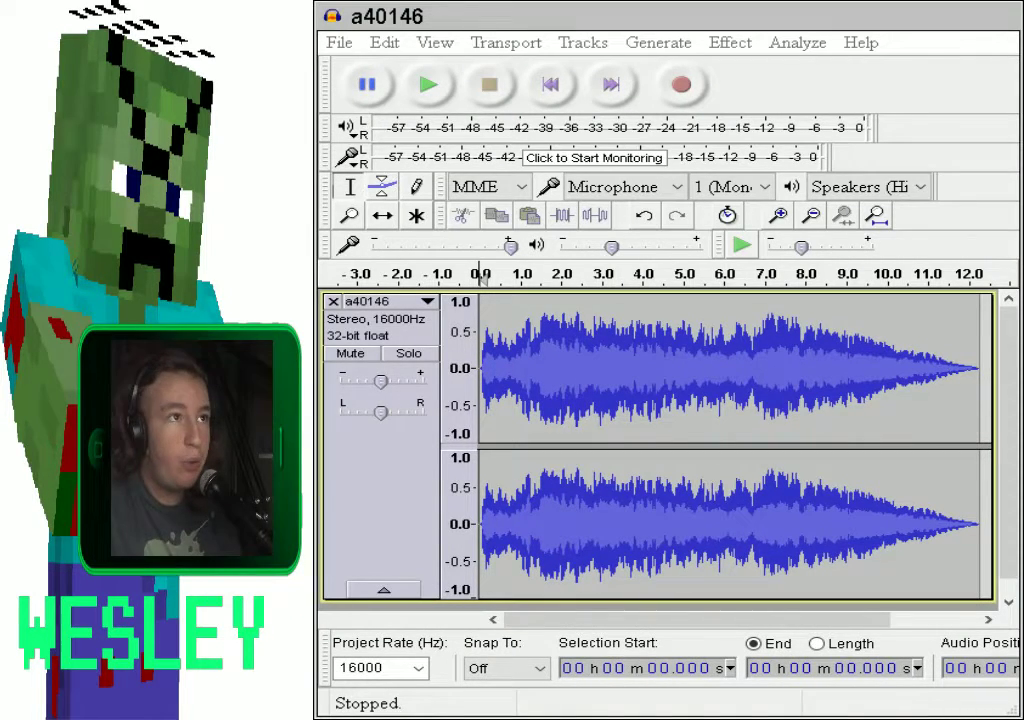
mouse_move(1020, 360)
left_mouse_down()
mouse_move(967, 360)
mouse_move(1023, 360)
left_mouse_up()
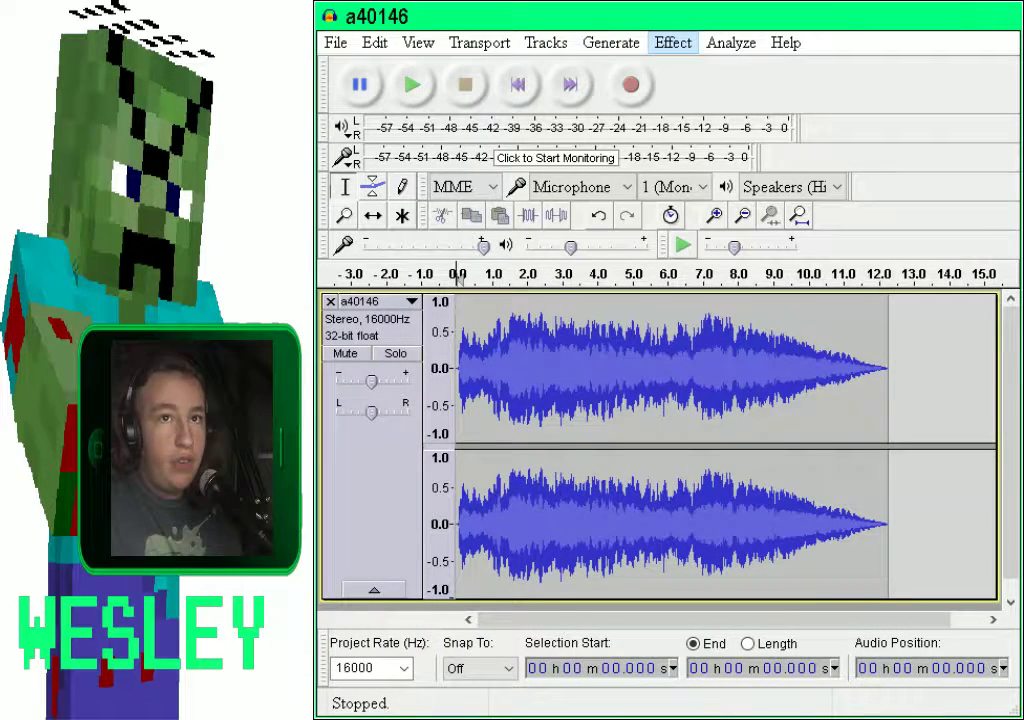
Repeat the last effect several times on the whole a40146 track and undo the final repetition
key("ctrl+a")
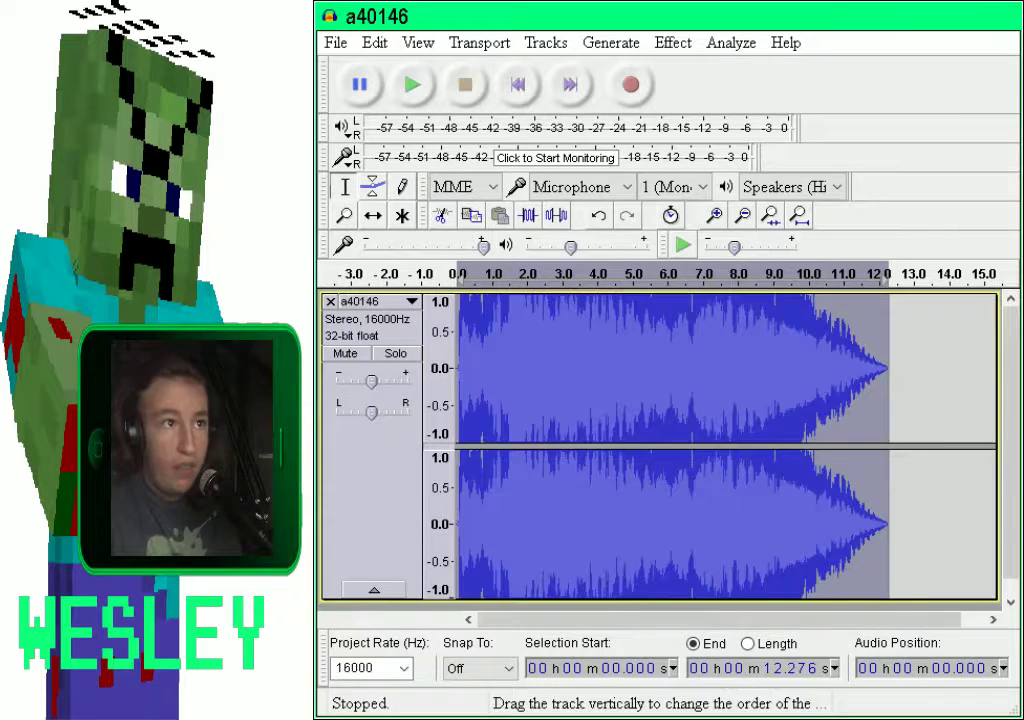
key("ctrl+r")
key("ctrl+r")
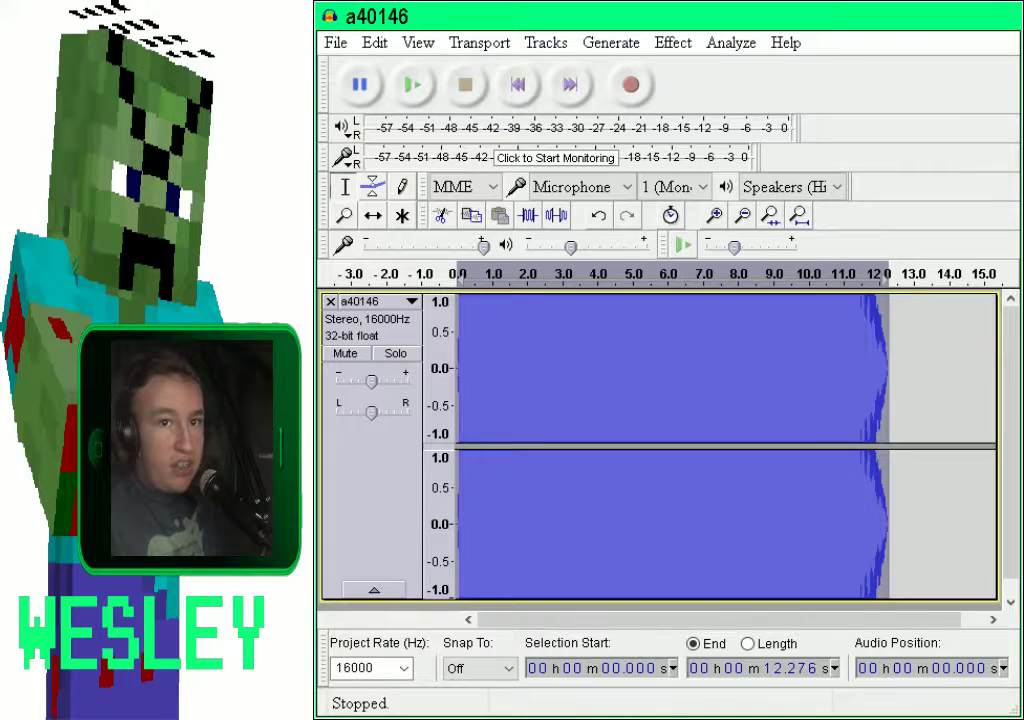
key("ctrl+z")
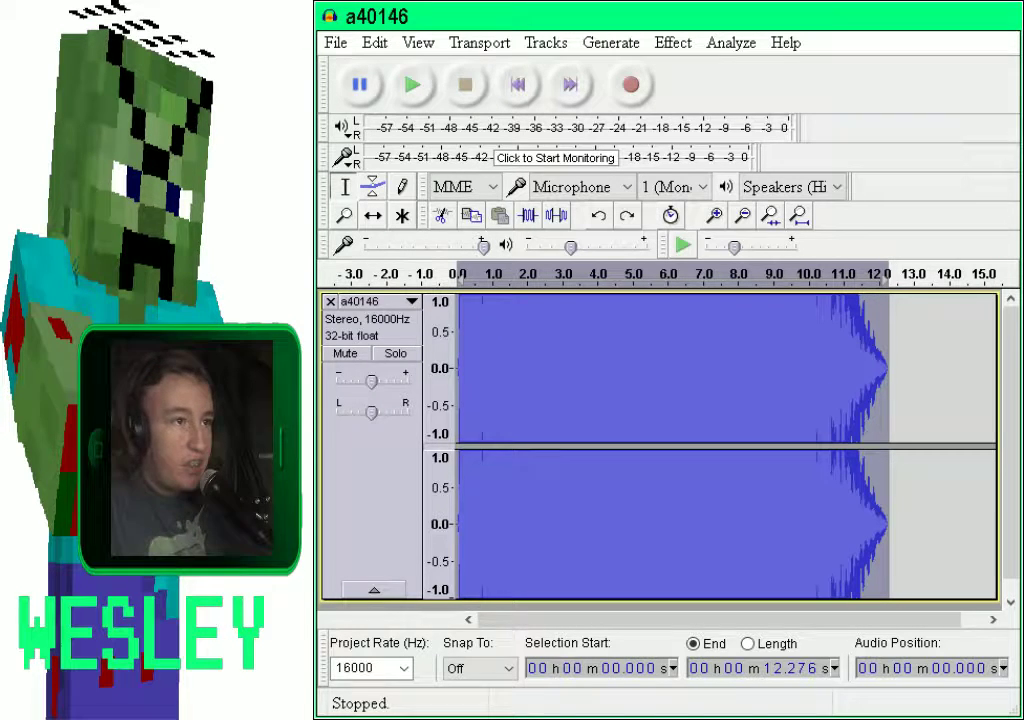
Lower the playback volume and listen to the first few seconds of the edited track
key("XF86AudioLowerVolume")
key("XF86AudioLowerVolume")
key("XF86AudioLowerVolume")
key("XF86AudioLowerVolume")
key("XF86AudioLowerVolume")
key("XF86AudioLowerVolume")
key("XF86AudioLowerVolume")
key("XF86AudioLowerVolume")
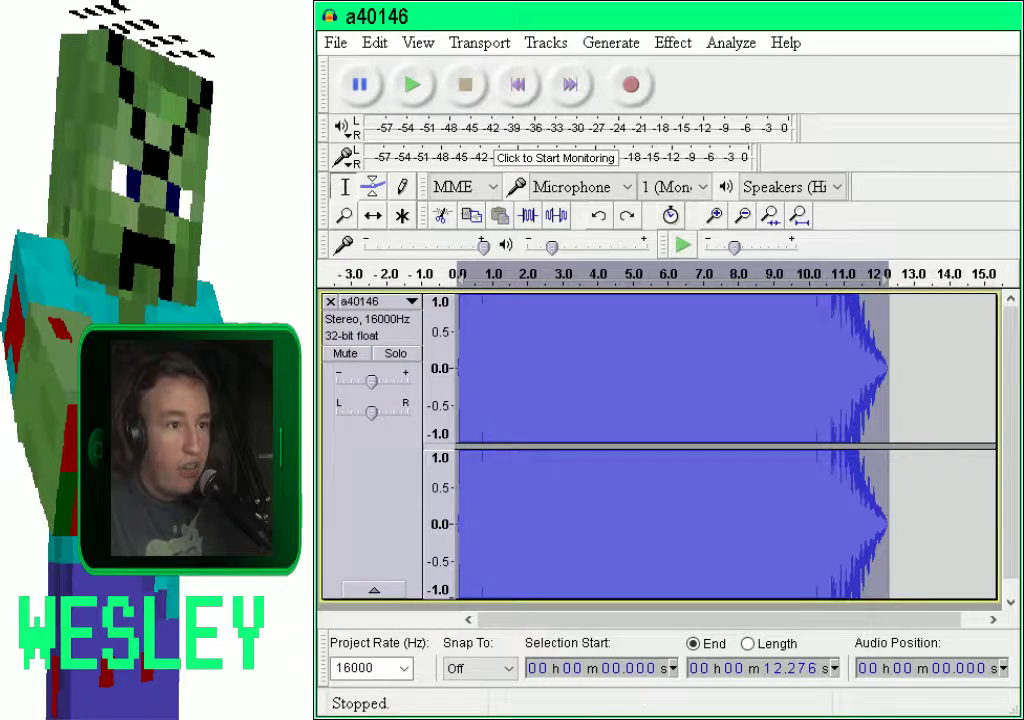
key("alt+Tab")
key("space")
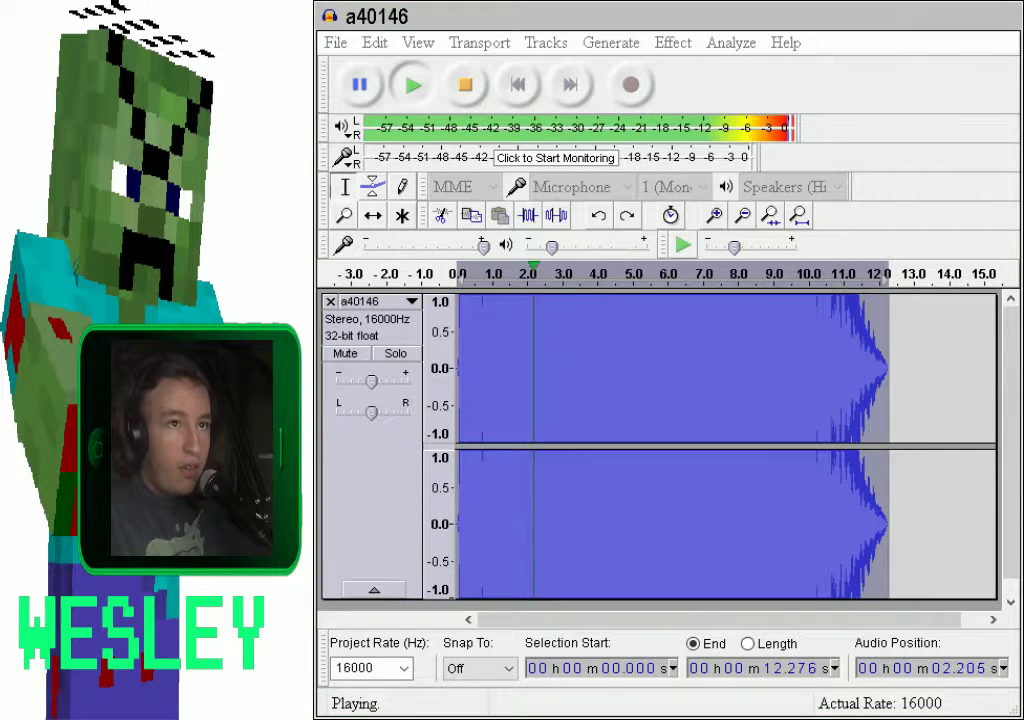
key("alt+Tab")
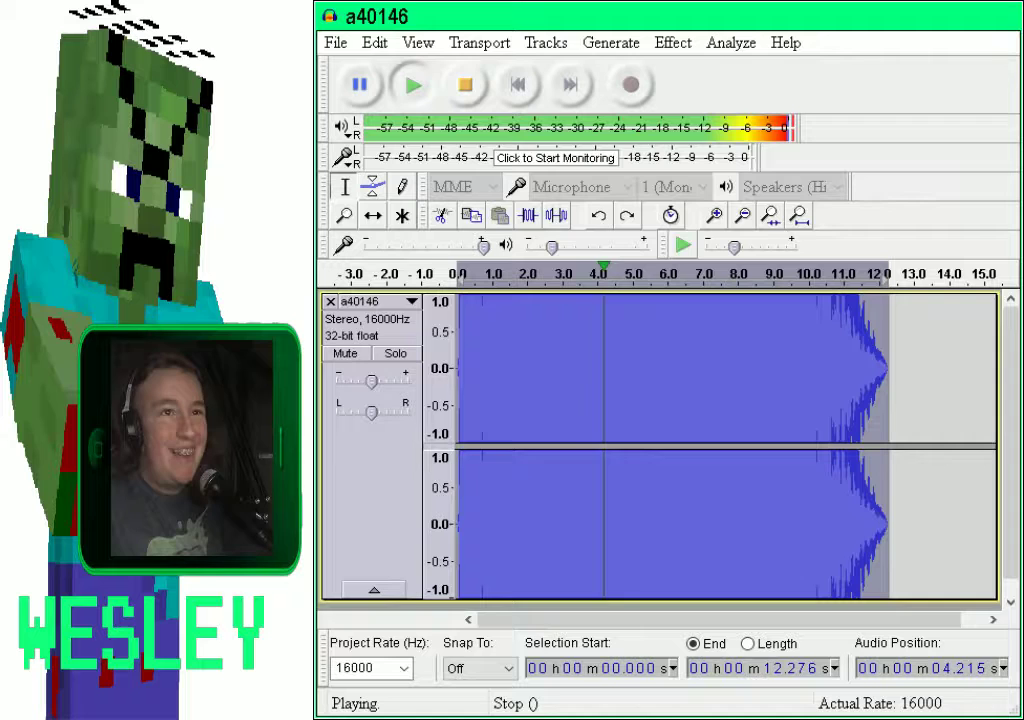
key("space")
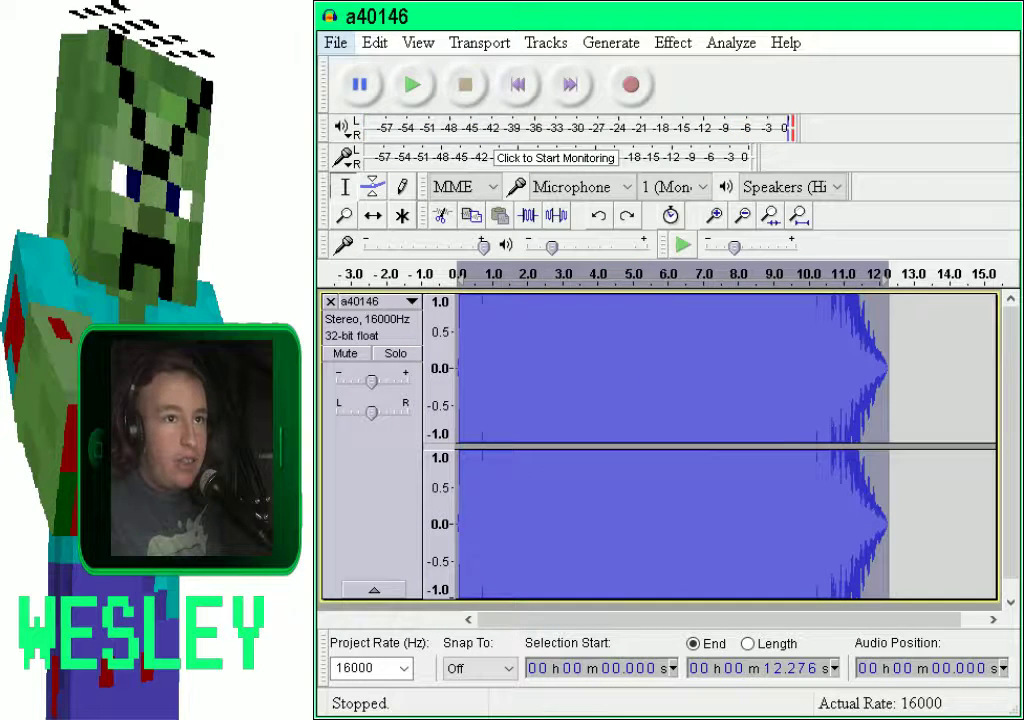
Open the MP3 export dialog for the edited track and move it fully into view
key("alt+Tab")
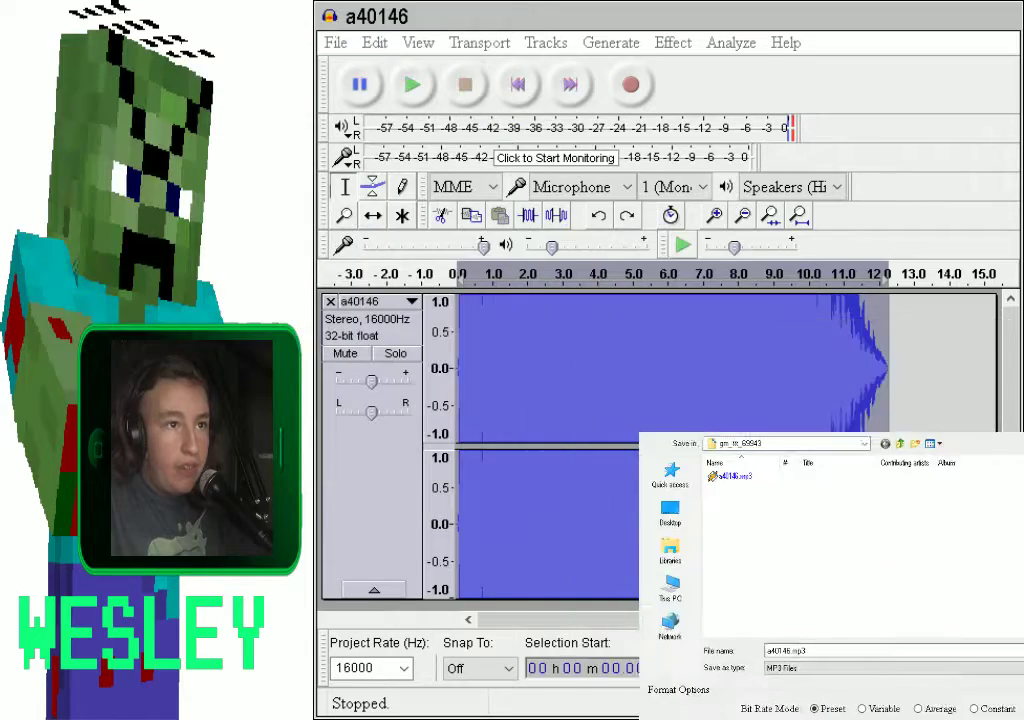
left_click_drag(860, 423, 758, 336)
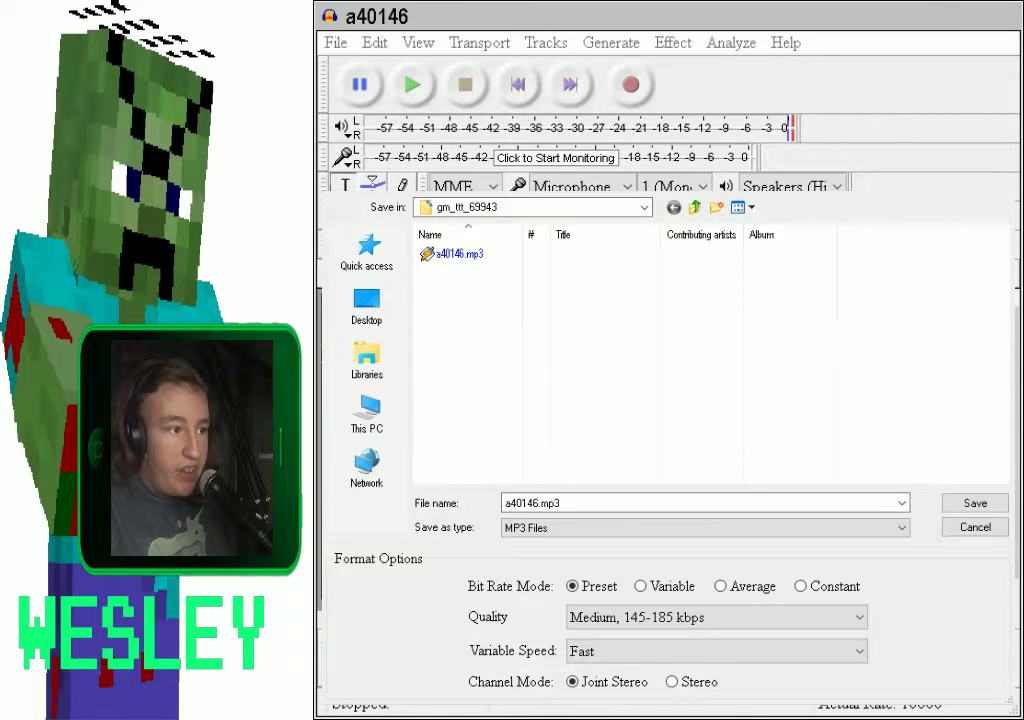
In Process Explorer, inspect the audacity.exe command line for the temporary folder and file passed by Game_Maker.exe
key("ctrl+shift+Escape")
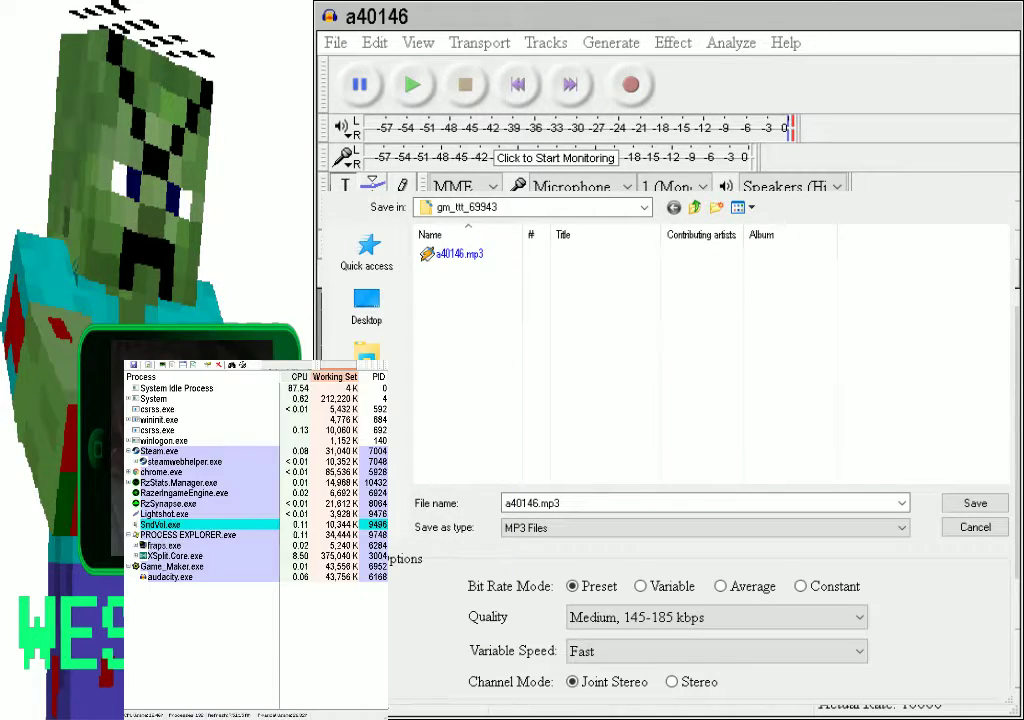
left_click_drag(256, 362, 883, 362)
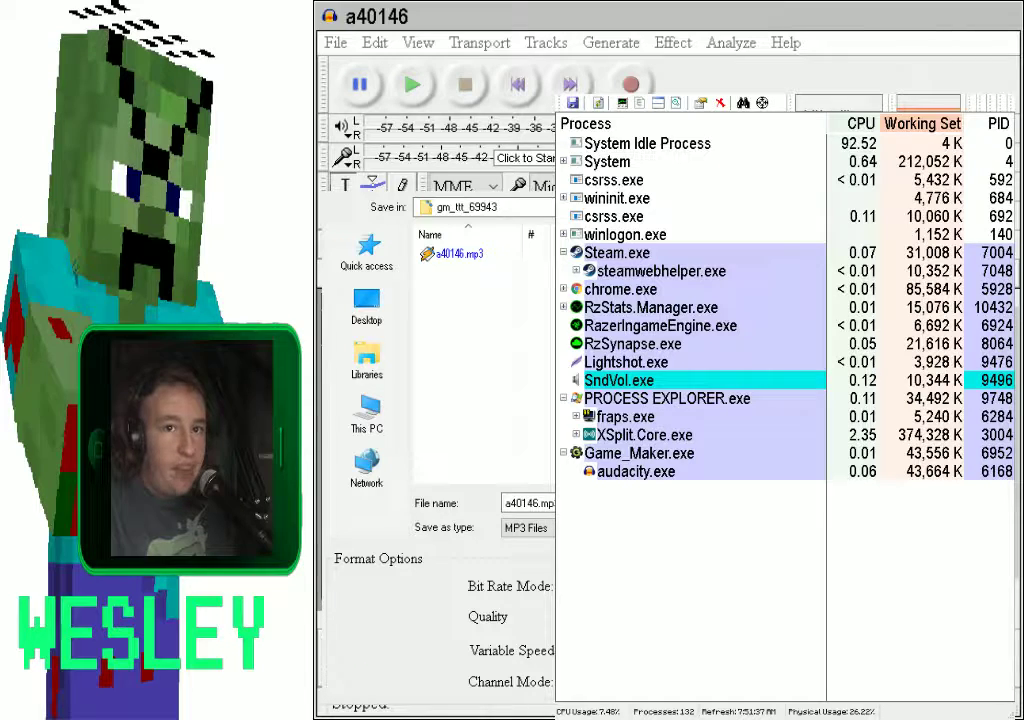
left_click(636, 472)
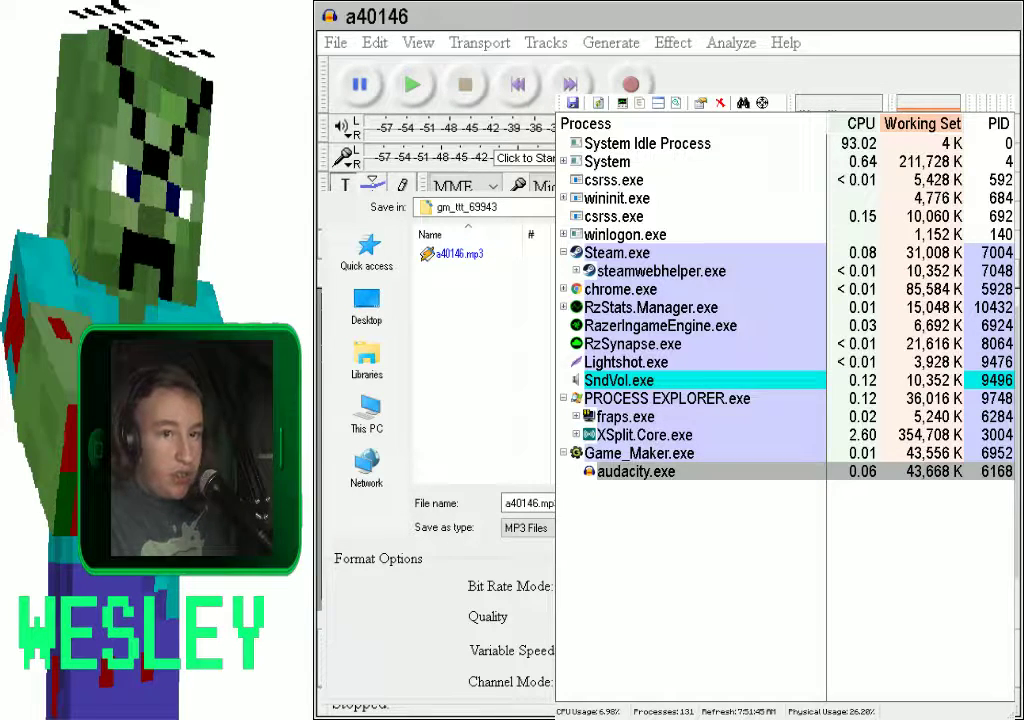
double_click(748, 475)
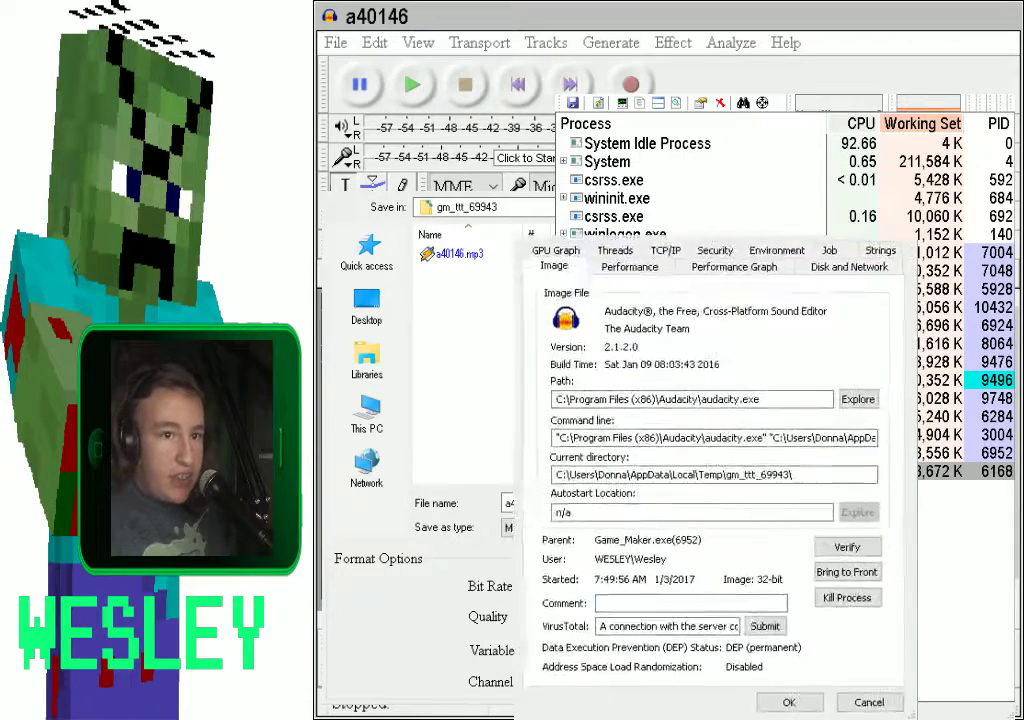
left_click(623, 377)
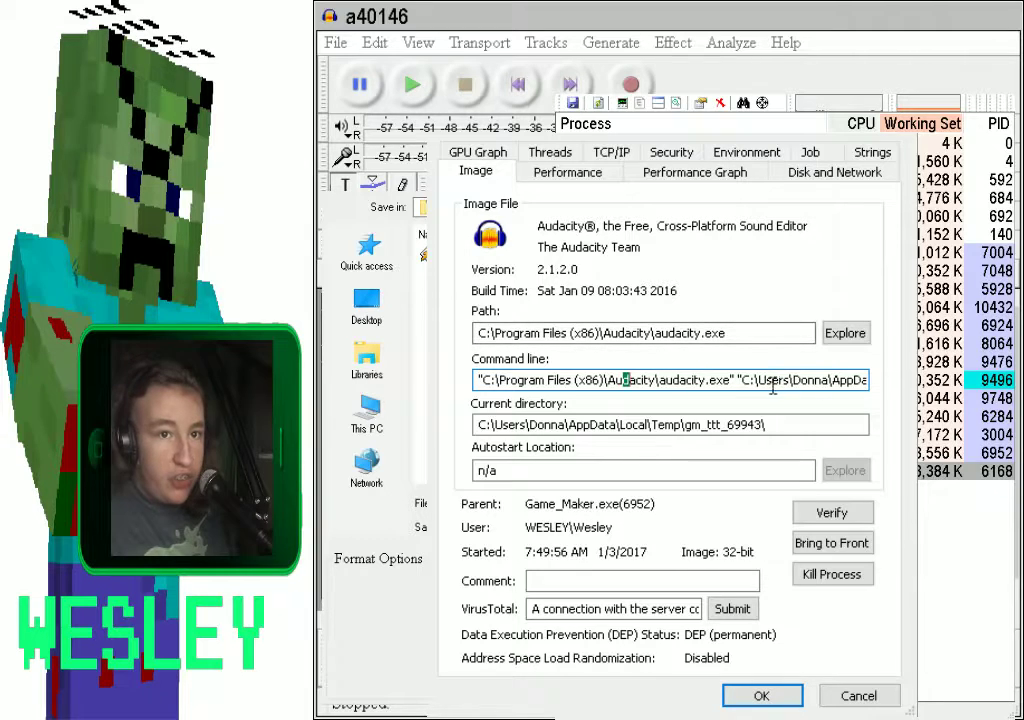
left_click_drag(737, 380, 866, 380)
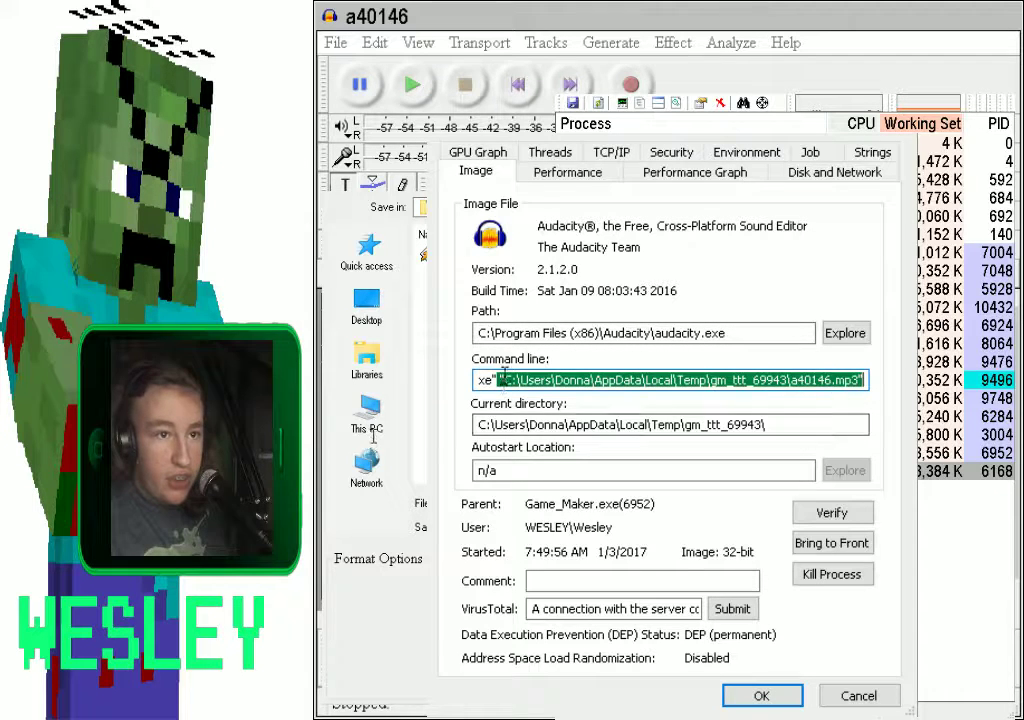
left_click_drag(505, 380, 790, 396)
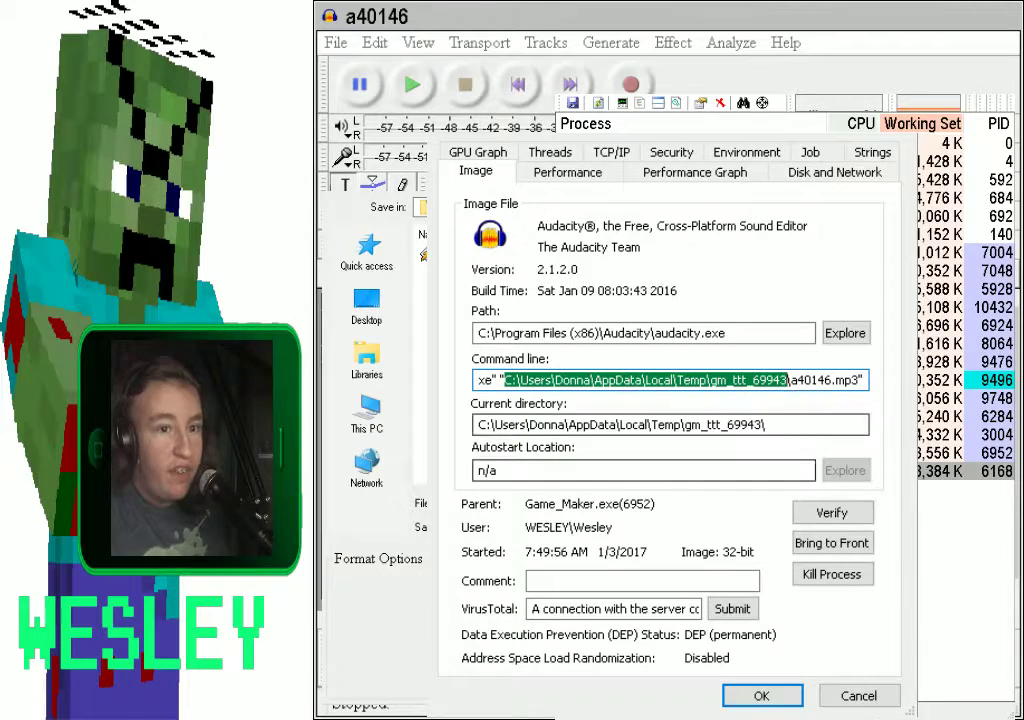
left_click(762, 696)
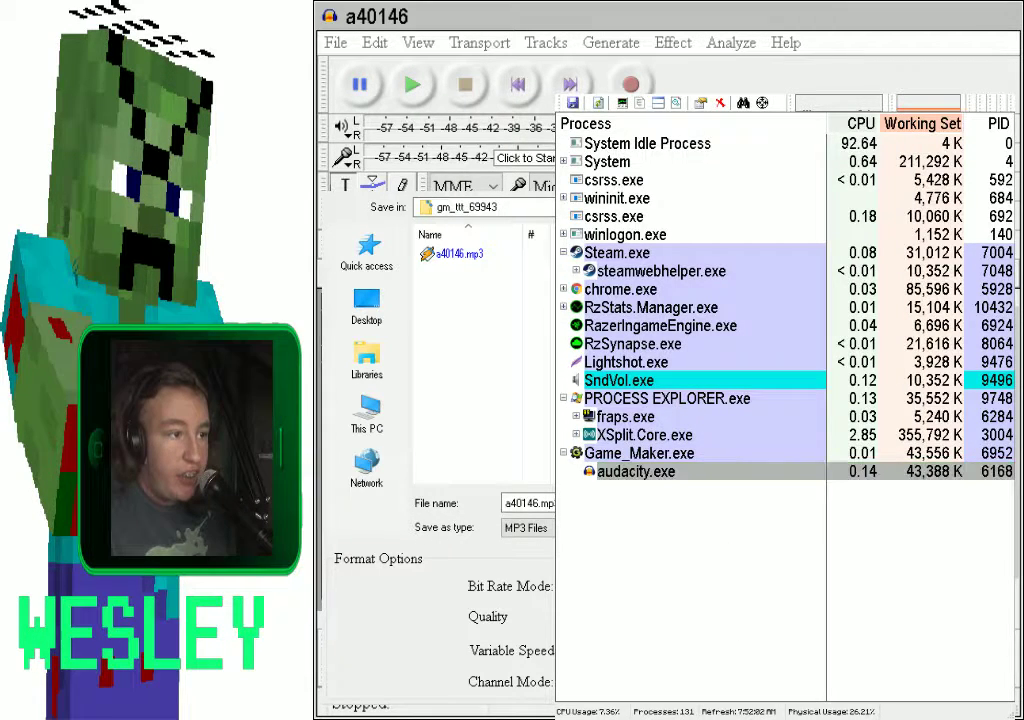
Back in Audacity, export the track as an MP3 over the existing a40146.mp3 in the gm_ttt_69943 temp folder
key("alt+Tab")
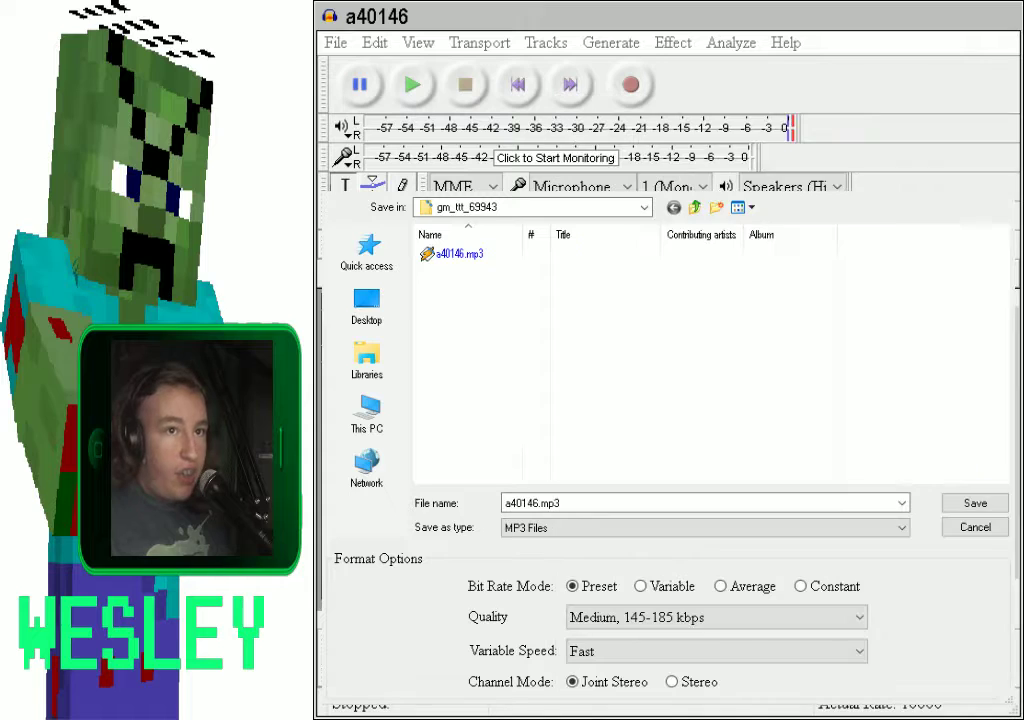
left_click(644, 207)
left_click(644, 207)
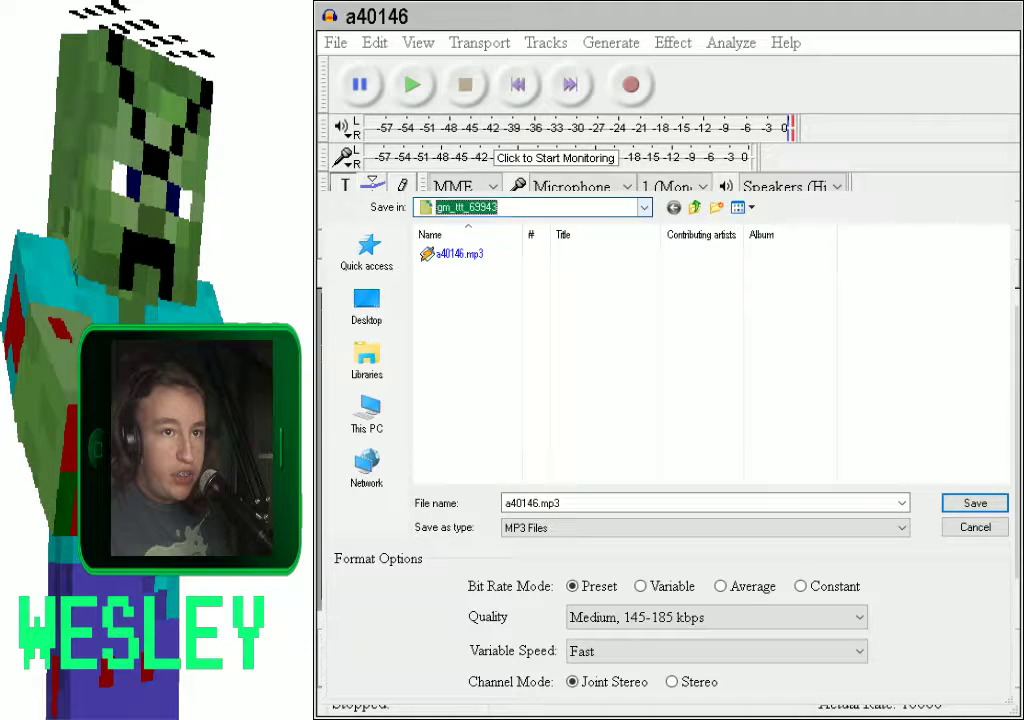
left_click(695, 207)
scroll(617, 360, "down", 5)
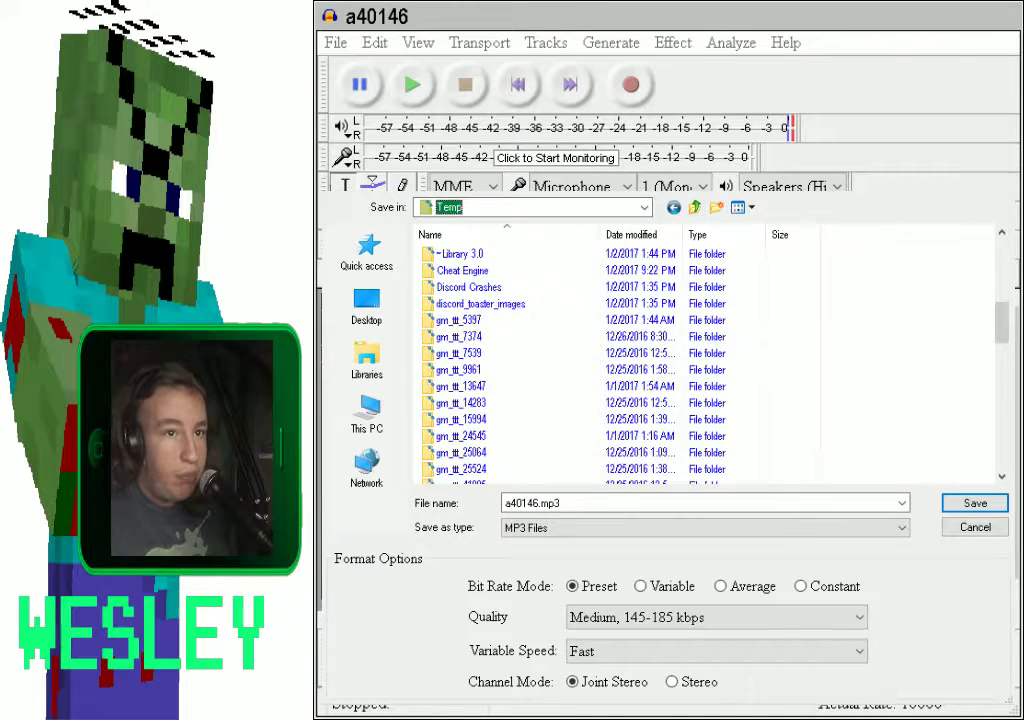
left_click(673, 207)
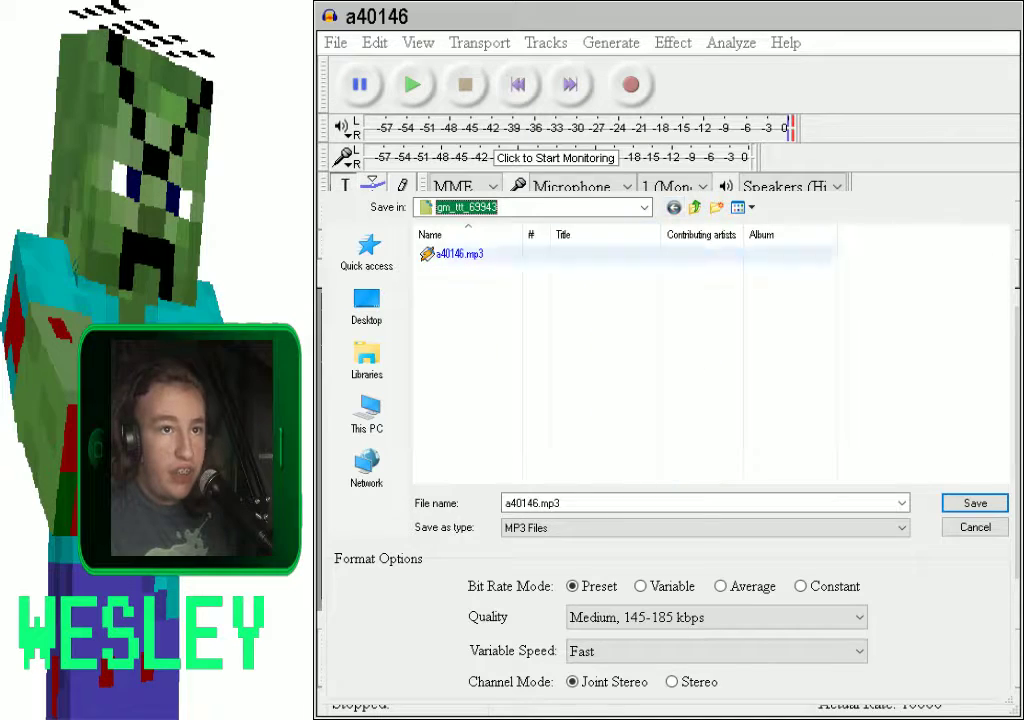
double_click(465, 254)
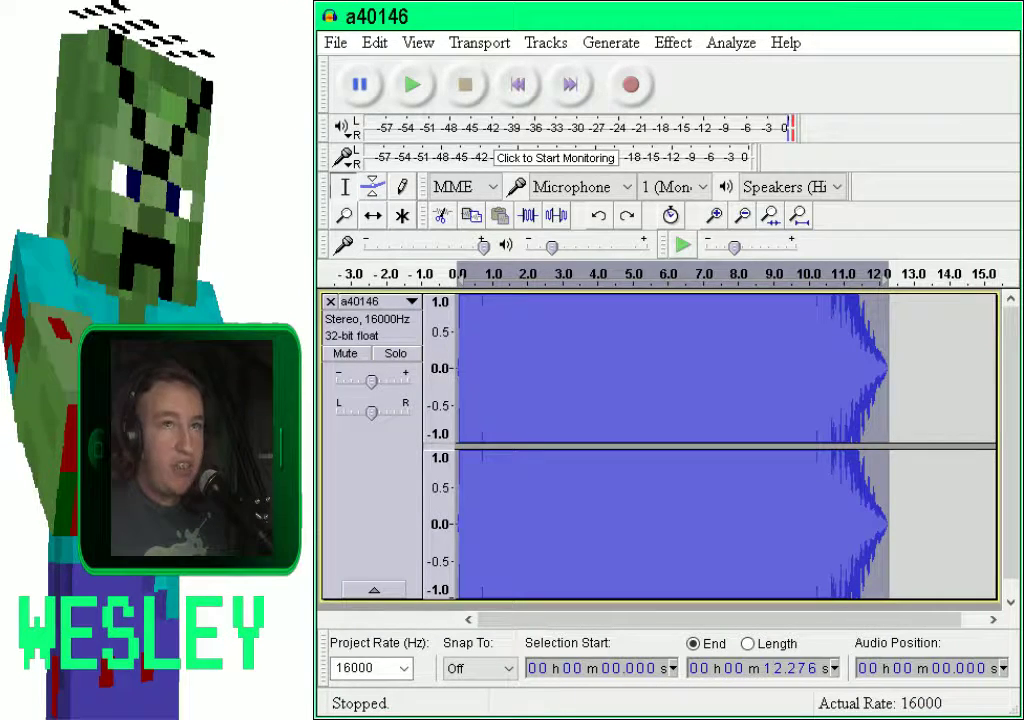
Switch to GameMaker, play the edited sound0 to check it, and stop the playback
key("alt+Tab")
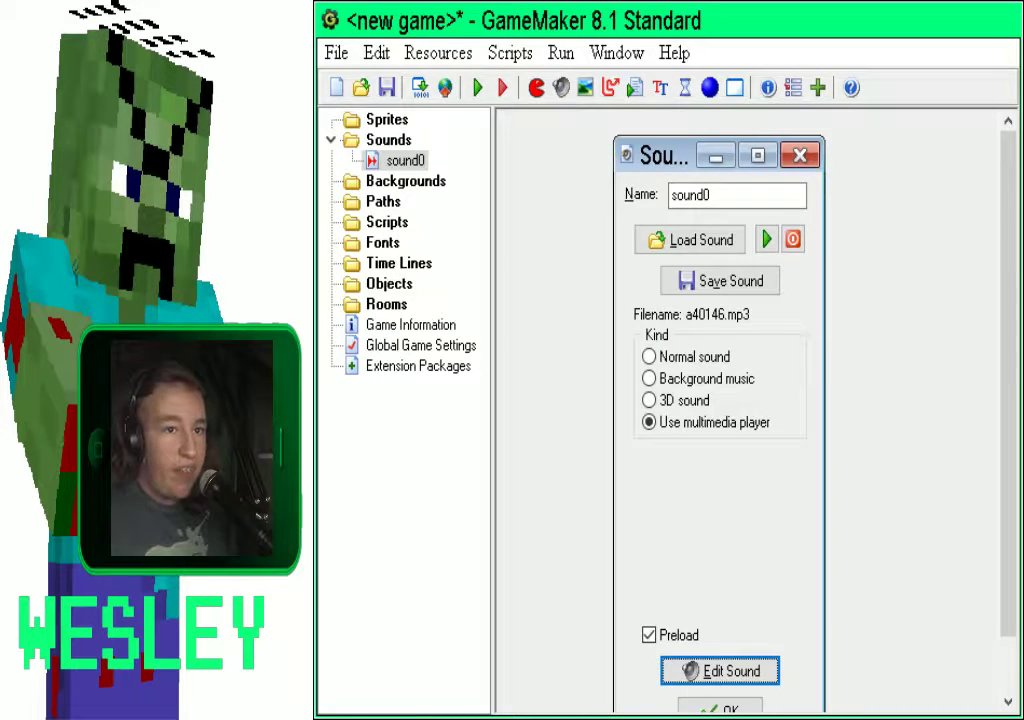
left_click(767, 239)
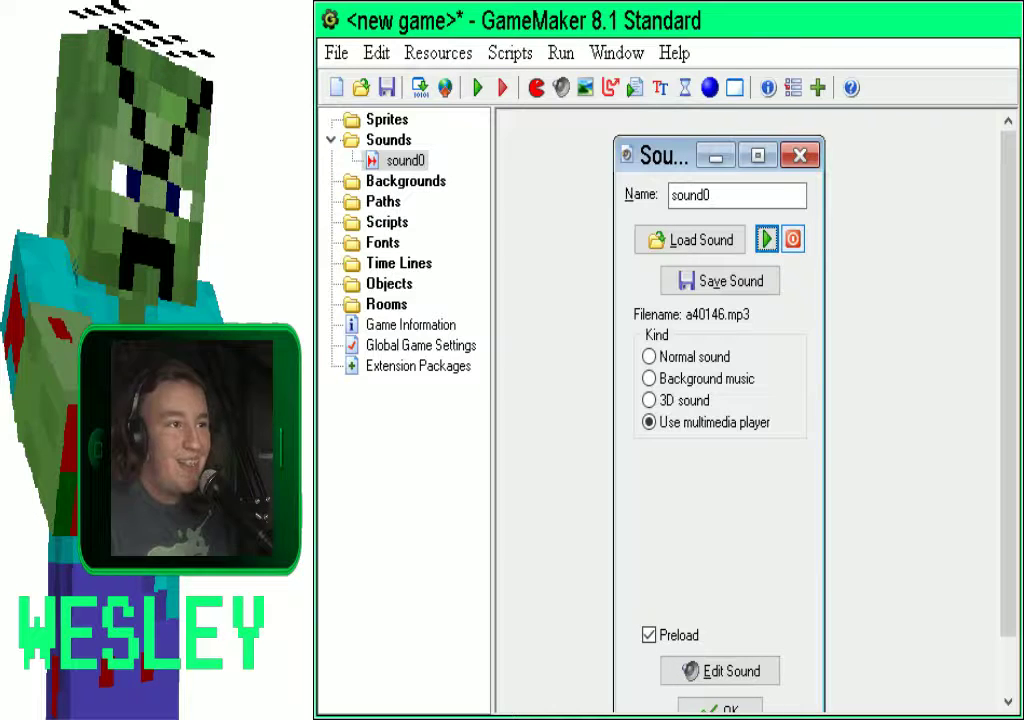
left_click(793, 239)
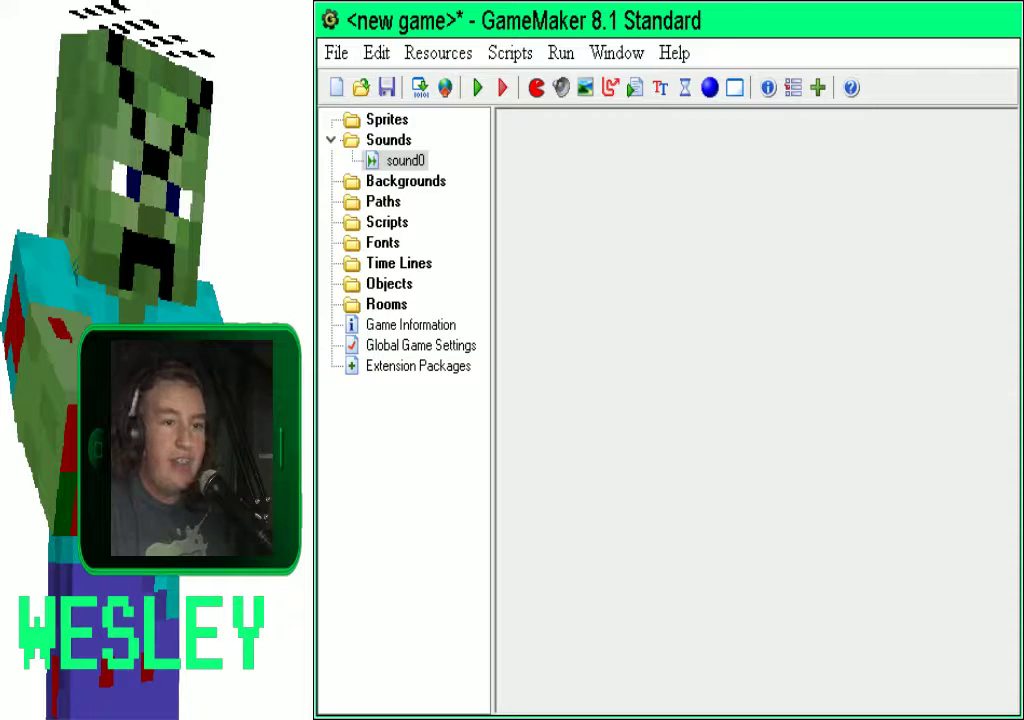
key("alt+Tab")
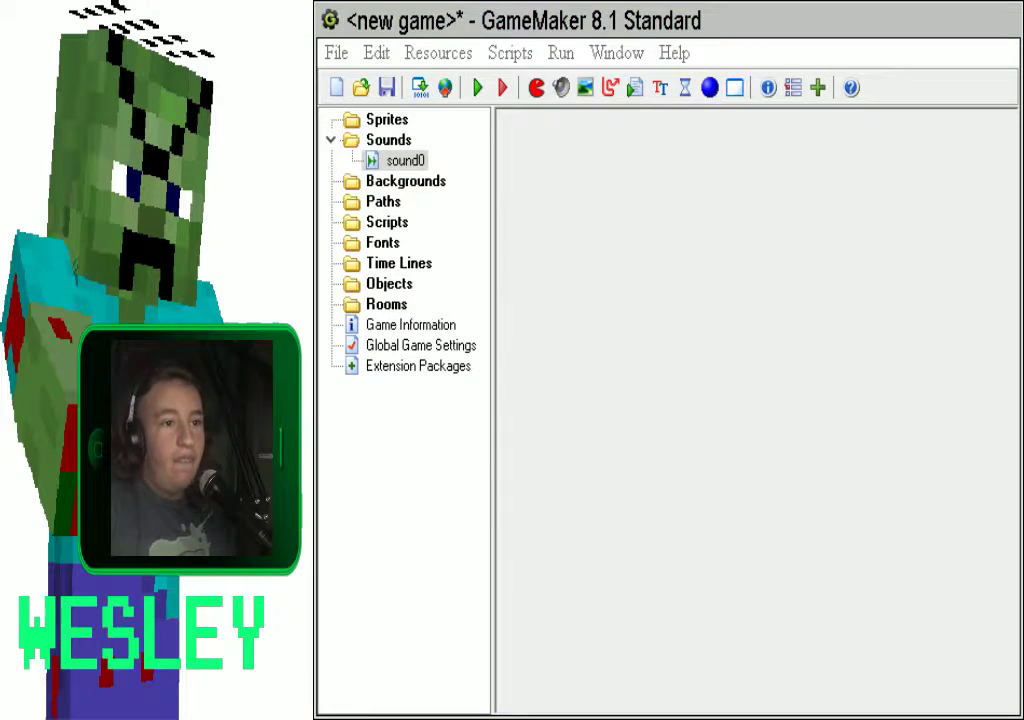